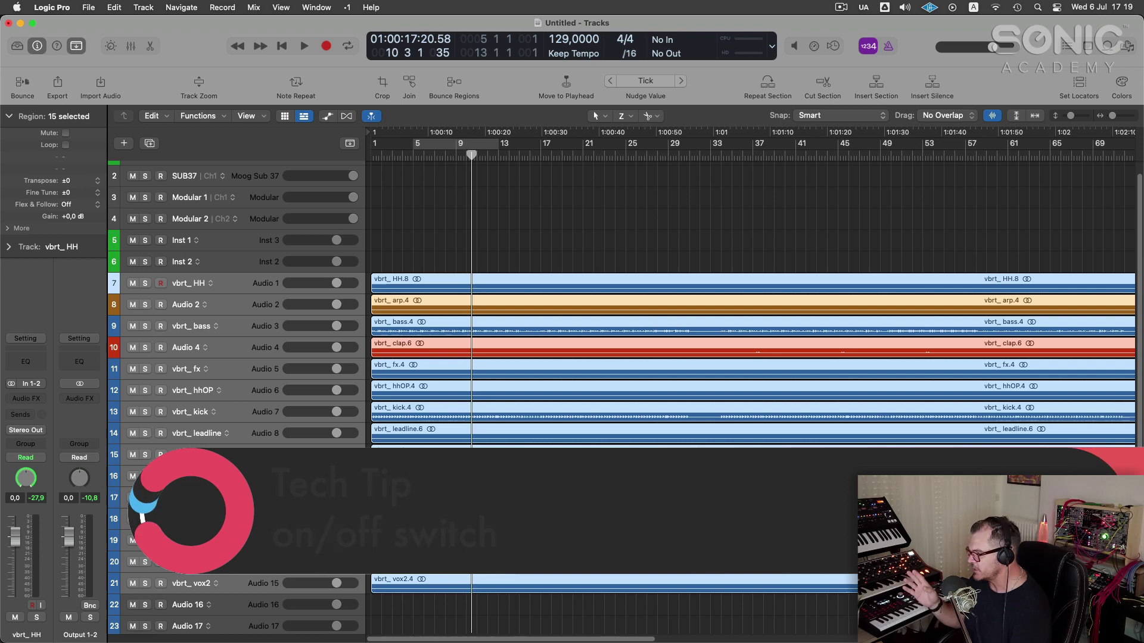
Add the On/Off component to all track headers, then switch the vbrt_HH track off
left_click(224, 285)
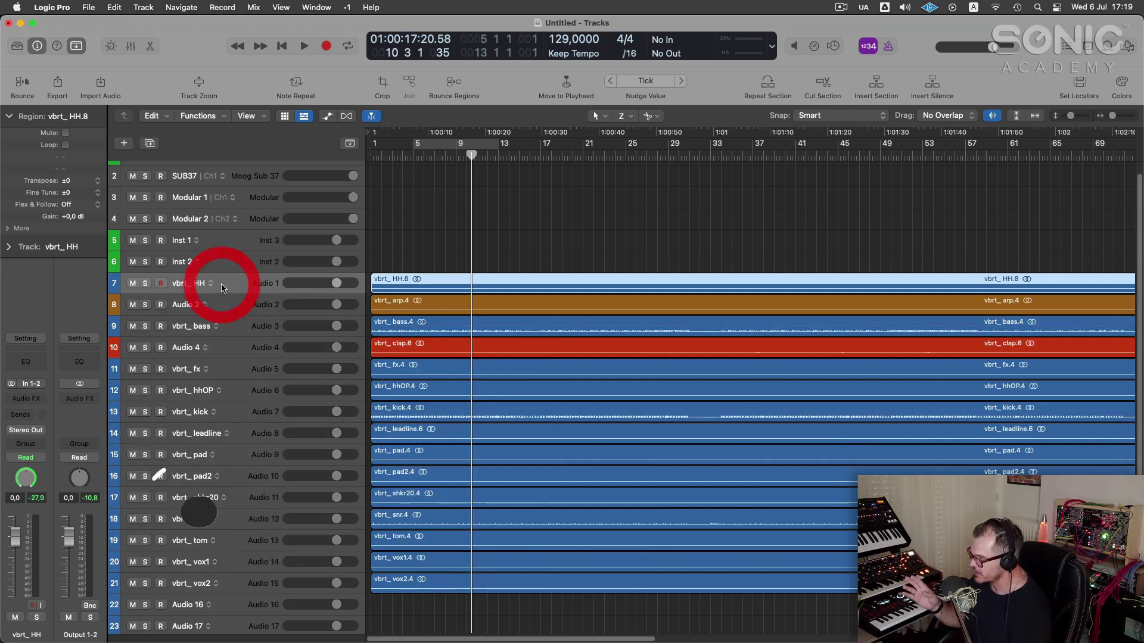
right_click(186, 289)
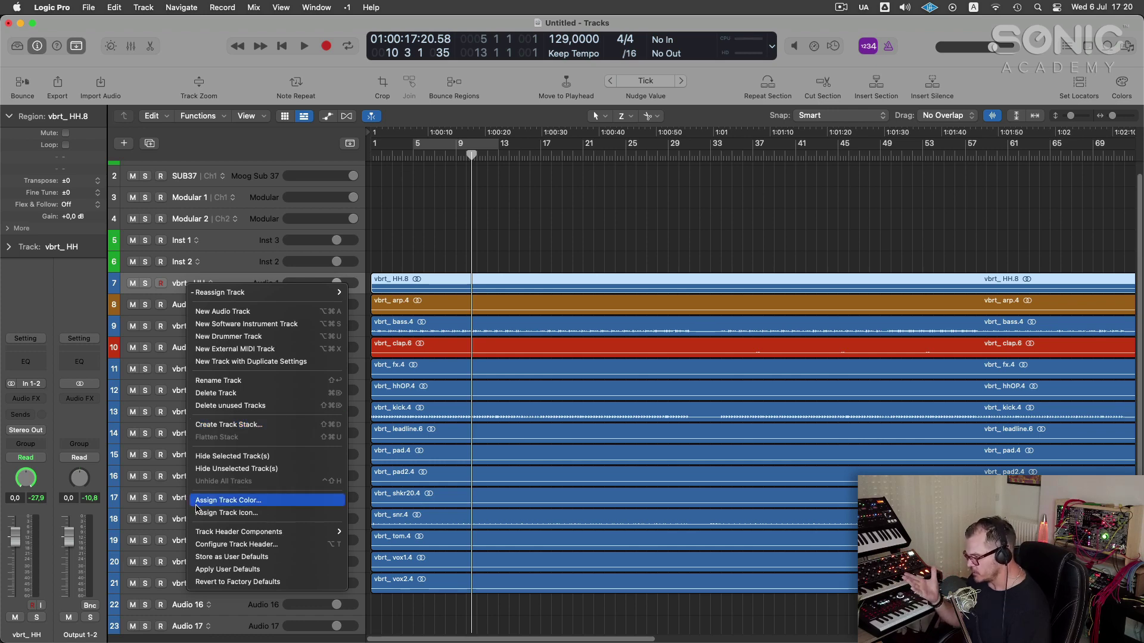
left_click(181, 287)
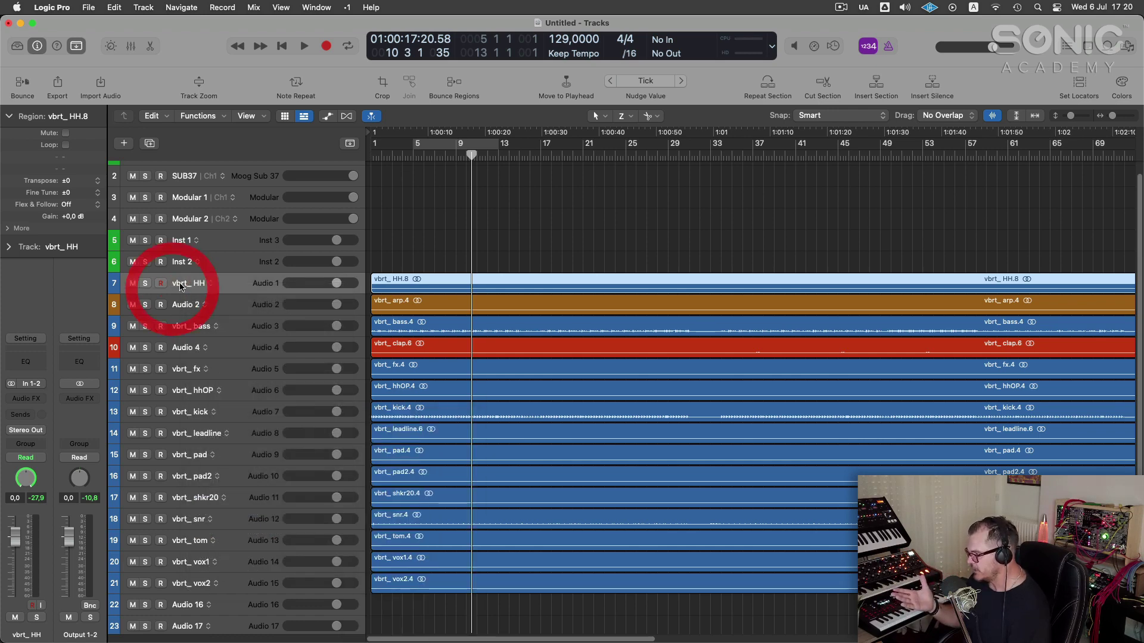
right_click(181, 287)
mouse_move(243, 530)
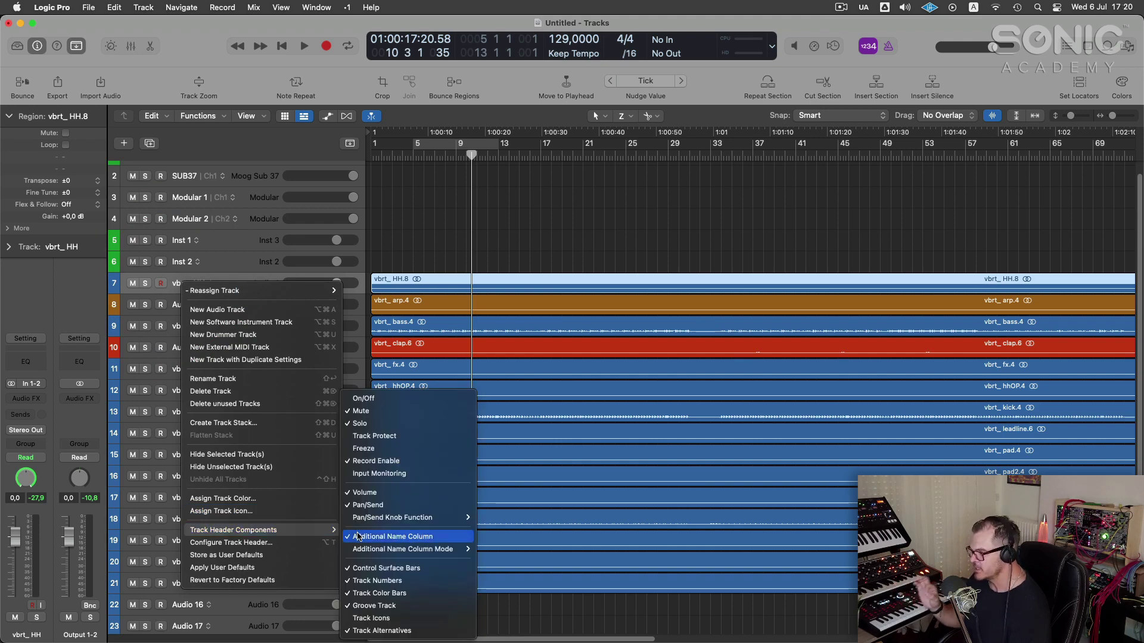
left_click(371, 401)
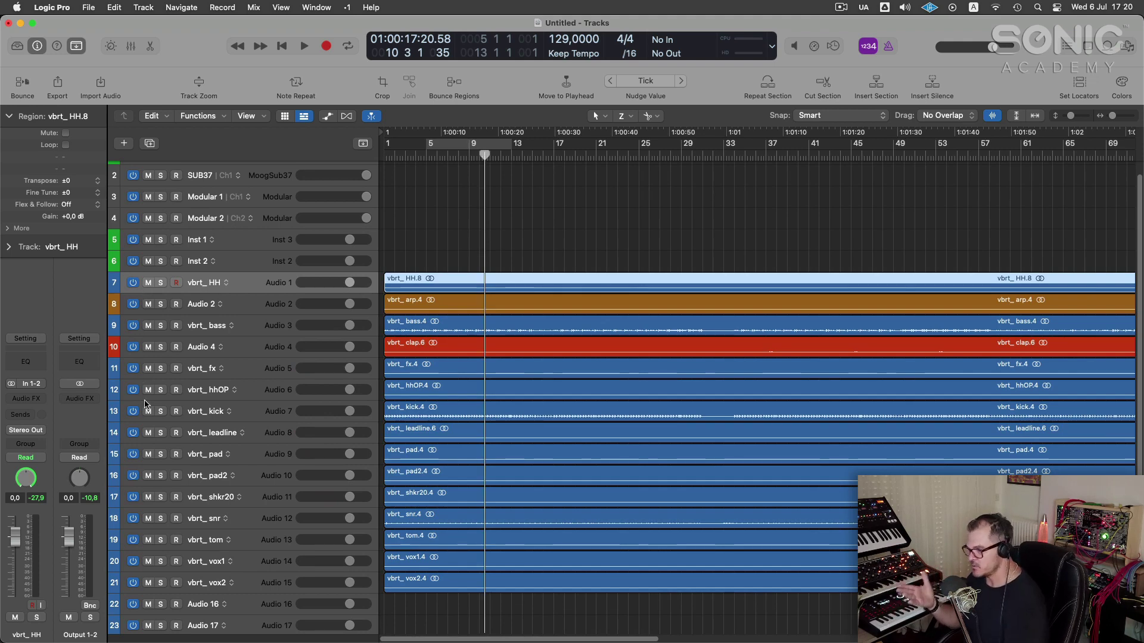
left_click(133, 283)
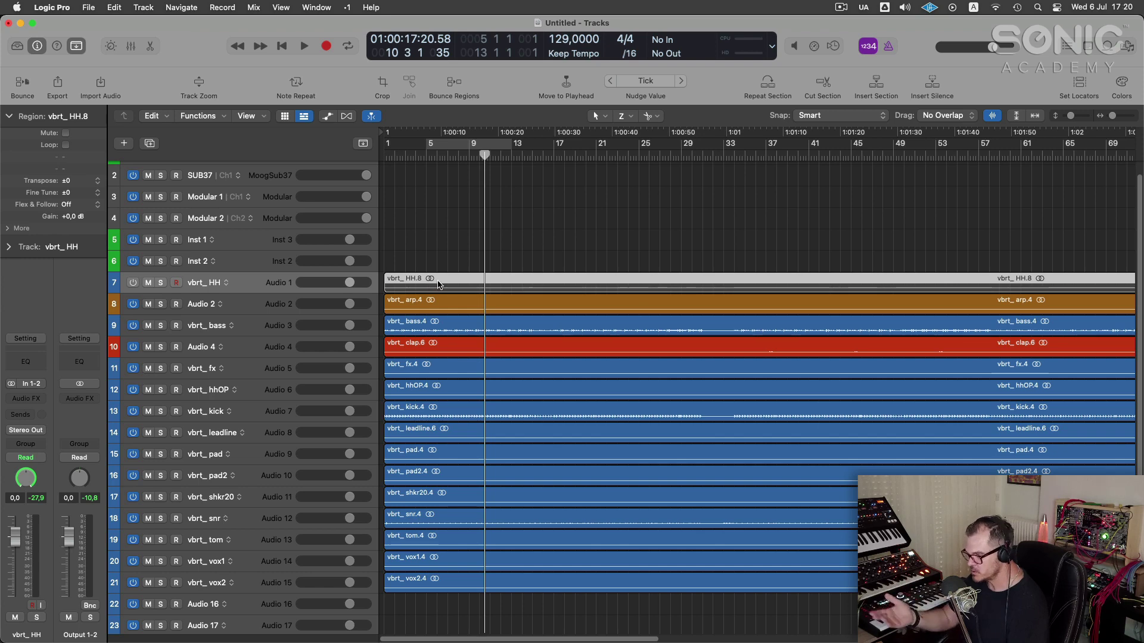
Turn vbrt_HH back on and insert UAD Fairchild 670 Legacy in its first Audio FX slot
left_click(133, 283)
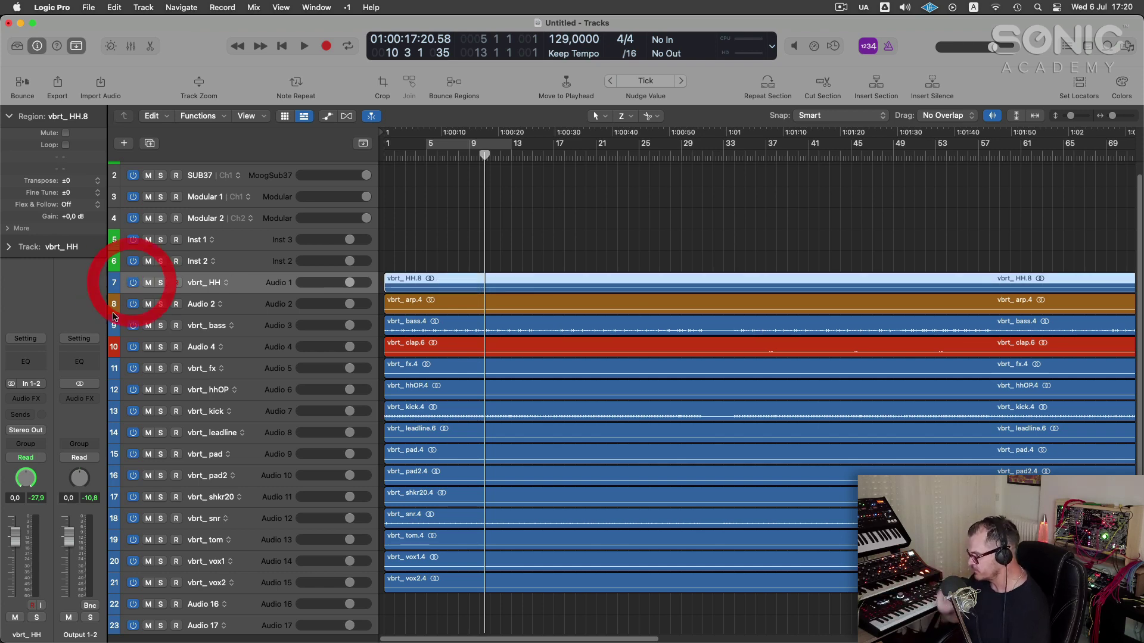
left_click(31, 399)
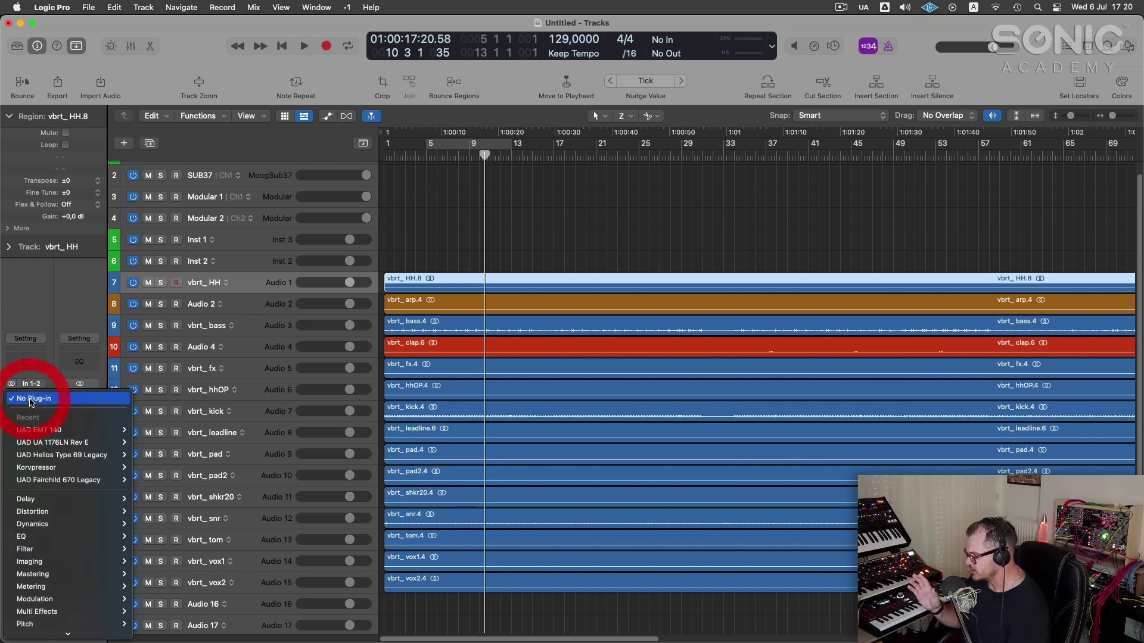
mouse_move(46, 432)
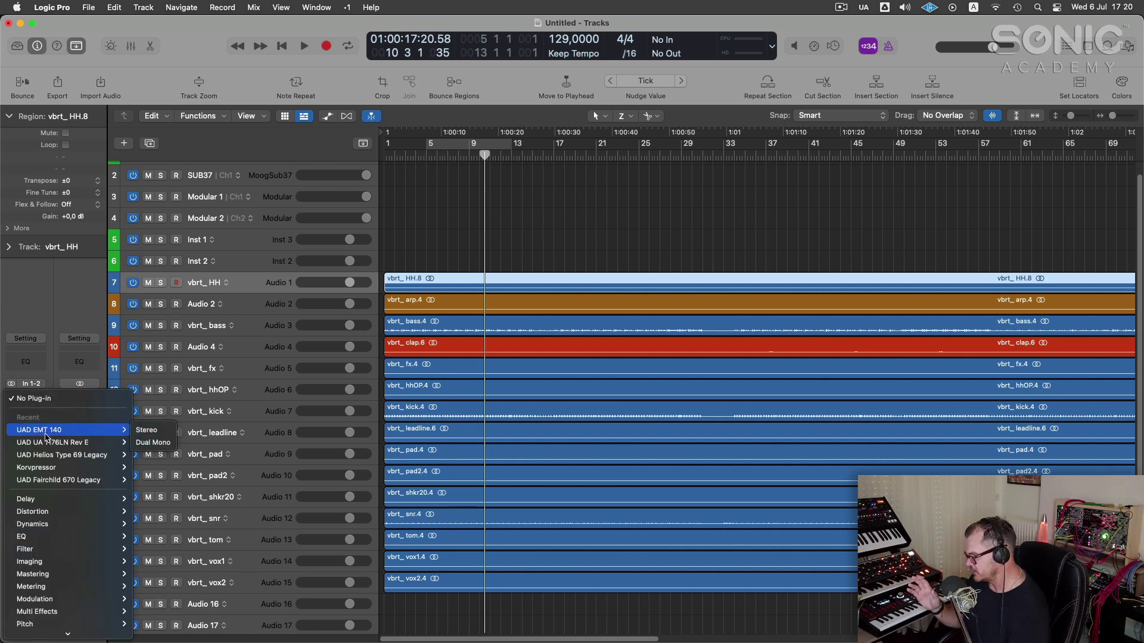
left_click(51, 480)
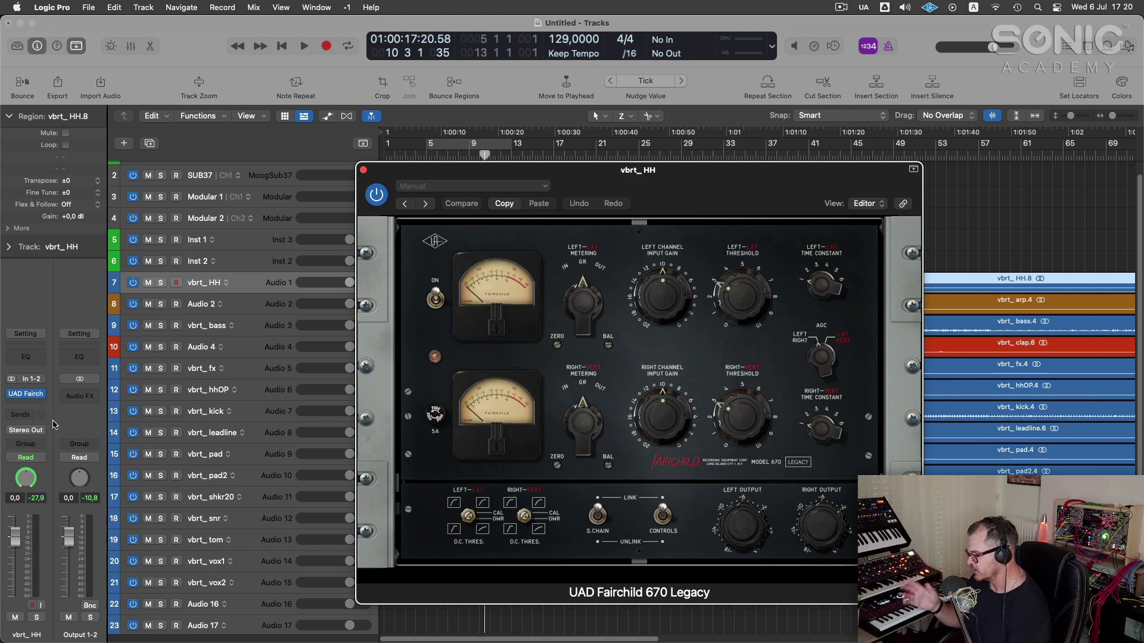
Add a Channel EQ, then UAD UA 1176LN Rev E below it on vbrt_HH
left_click(32, 397)
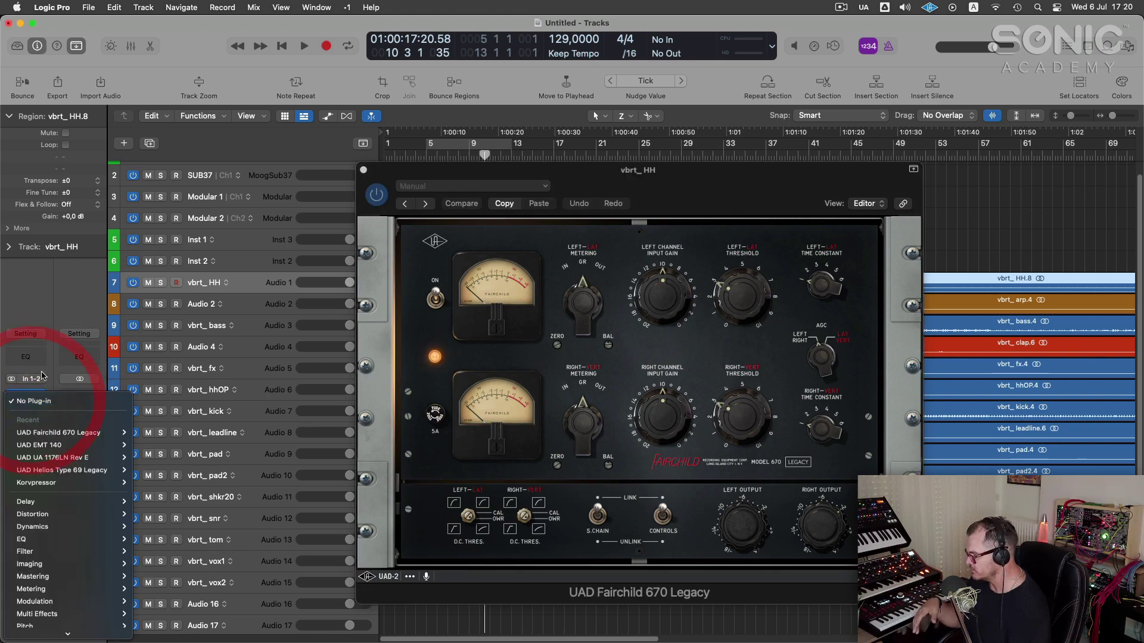
left_click(26, 360)
left_click(26, 360)
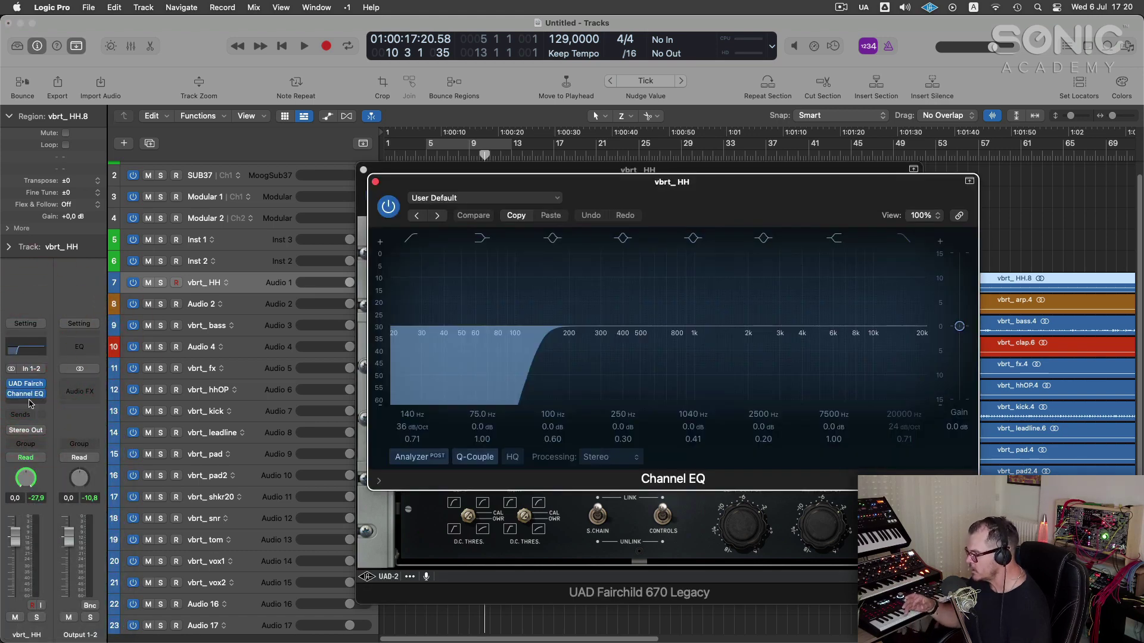
left_click(29, 405)
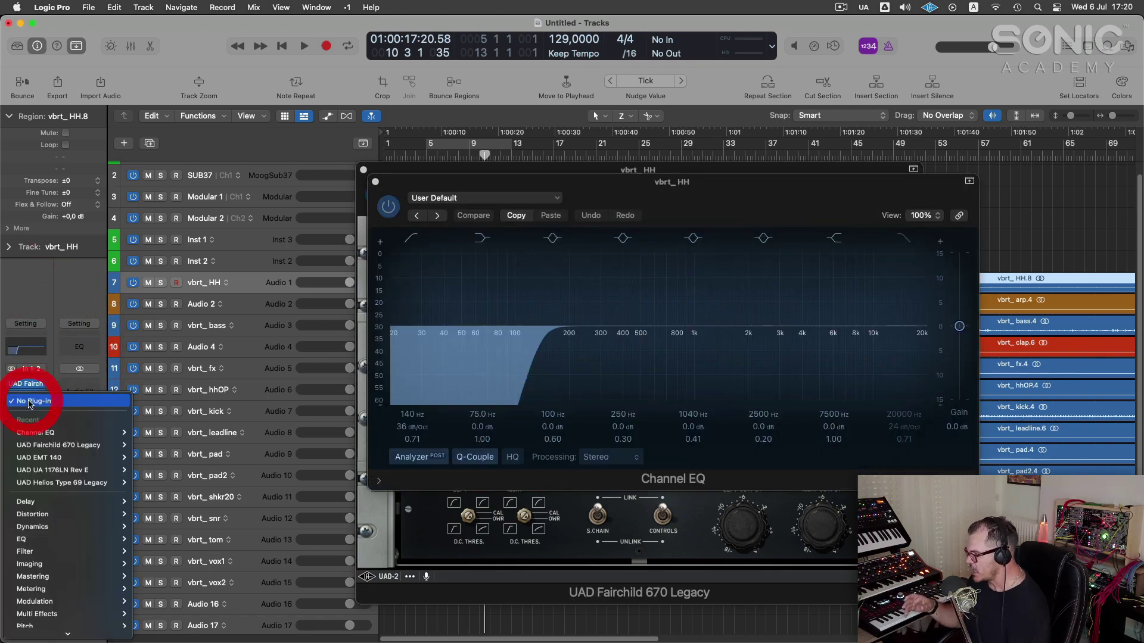
left_click(51, 470)
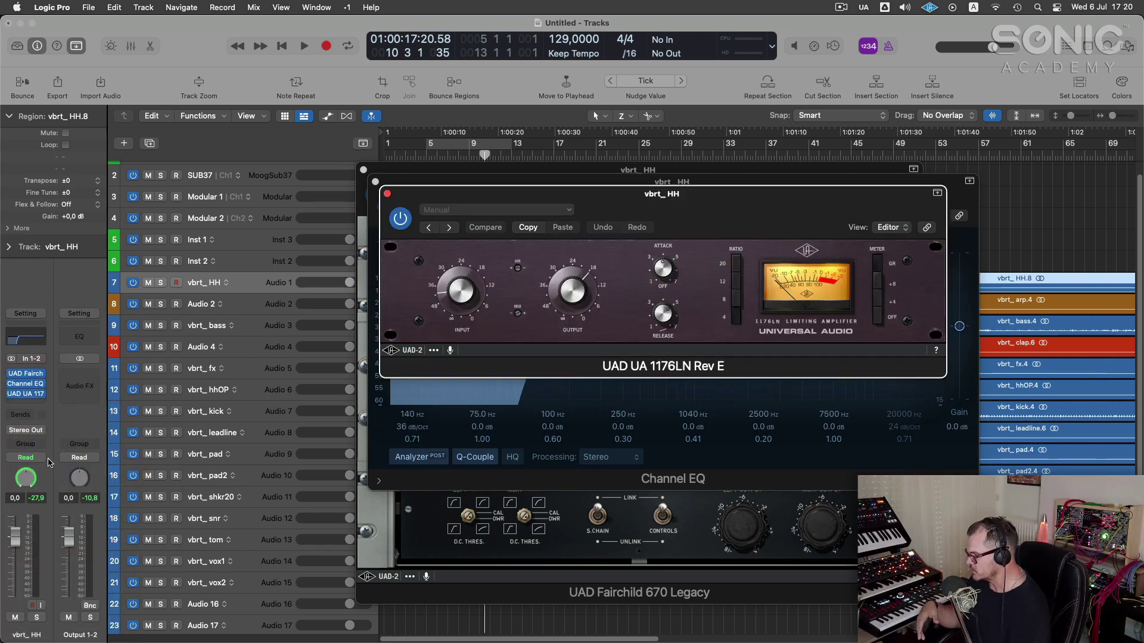
Close the 1176LN, Channel EQ and Fairchild 670 plug-in windows
left_click(388, 195)
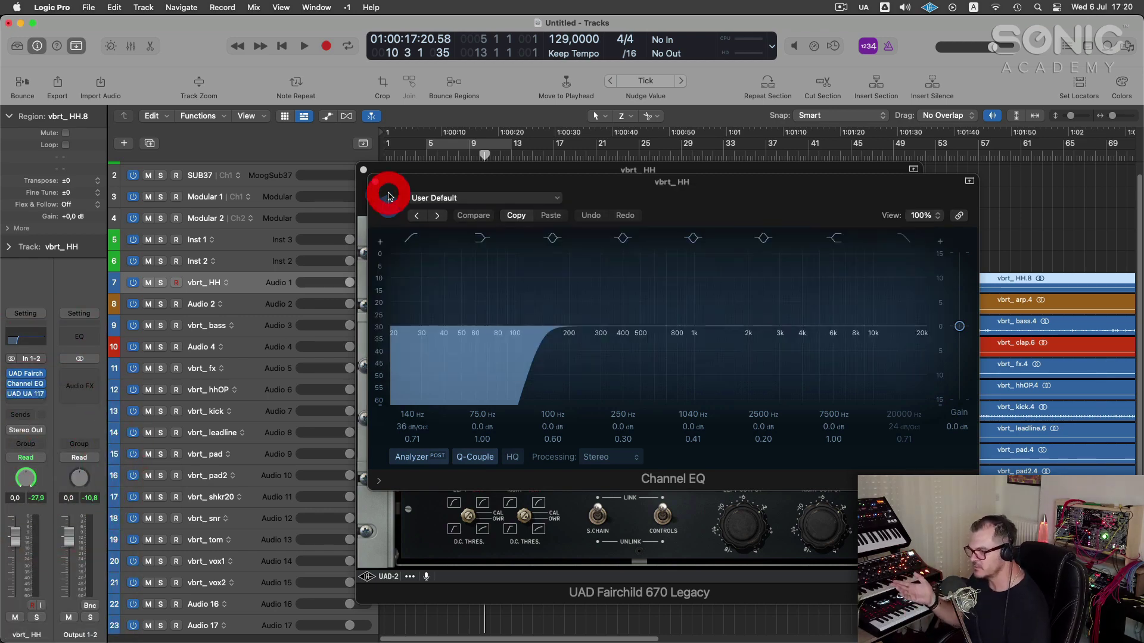
left_click(375, 182)
left_click(364, 173)
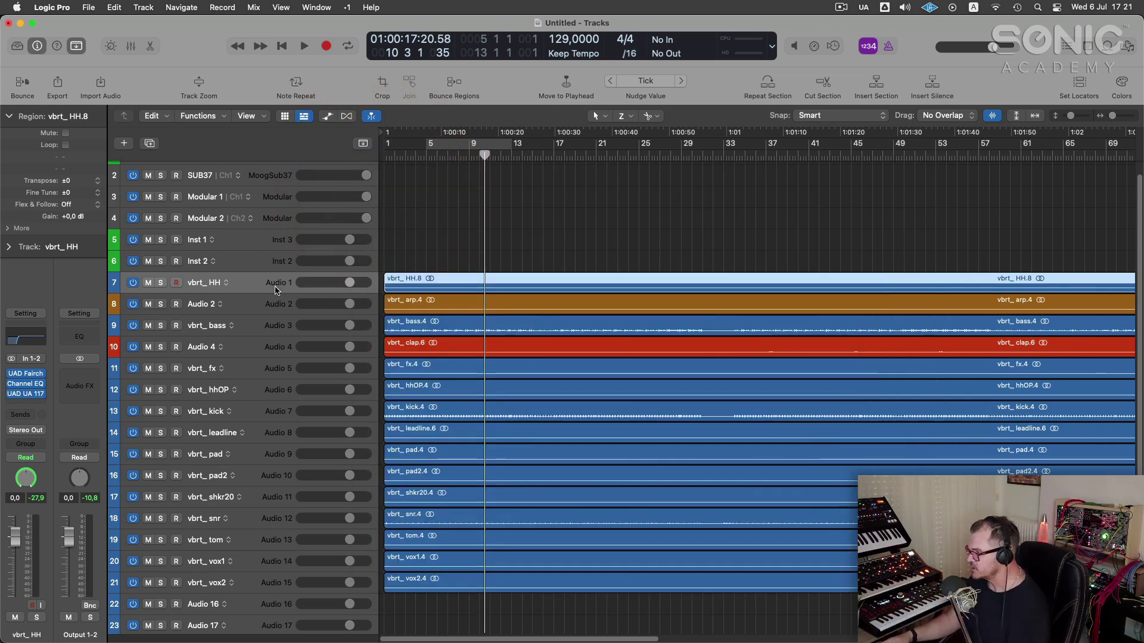
left_click(133, 283)
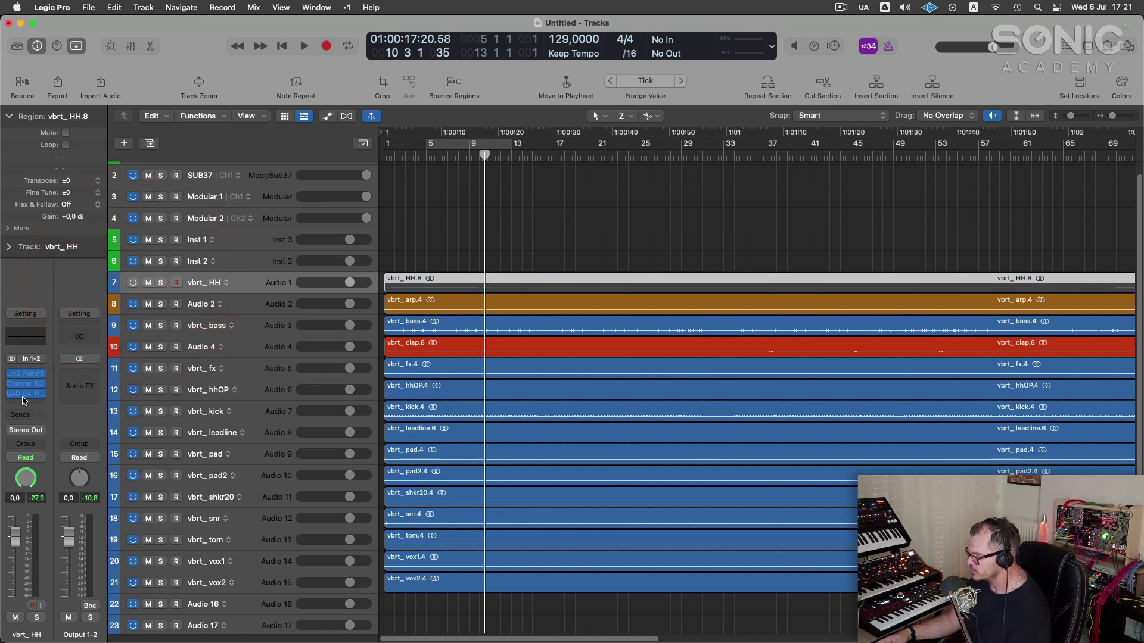
mouse_move(34, 386)
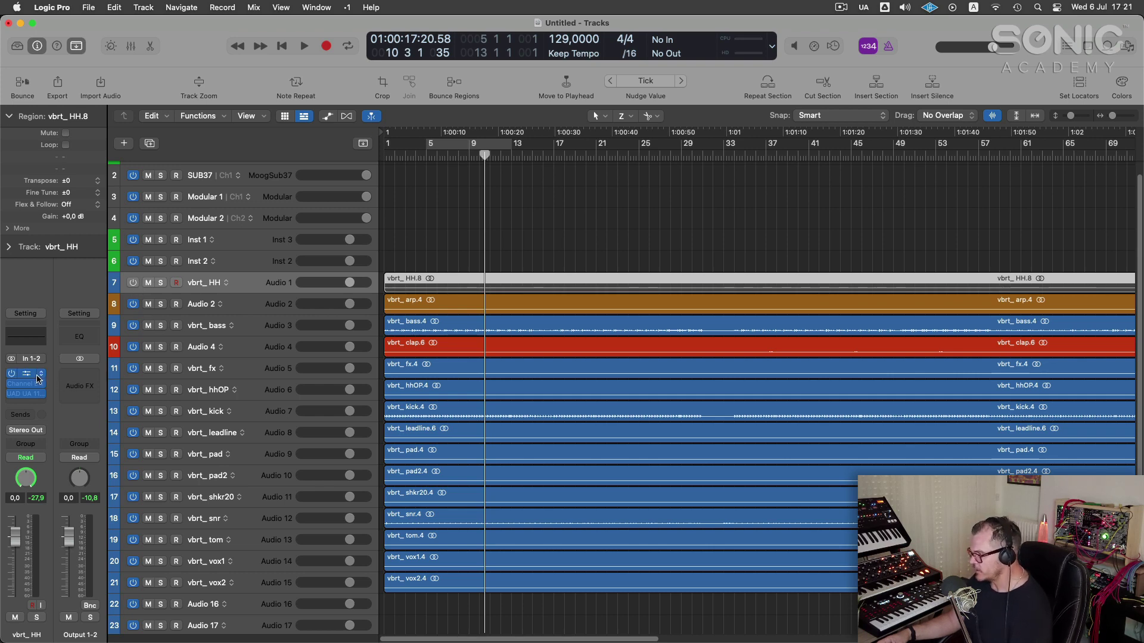
left_click_drag(37, 377, 43, 383)
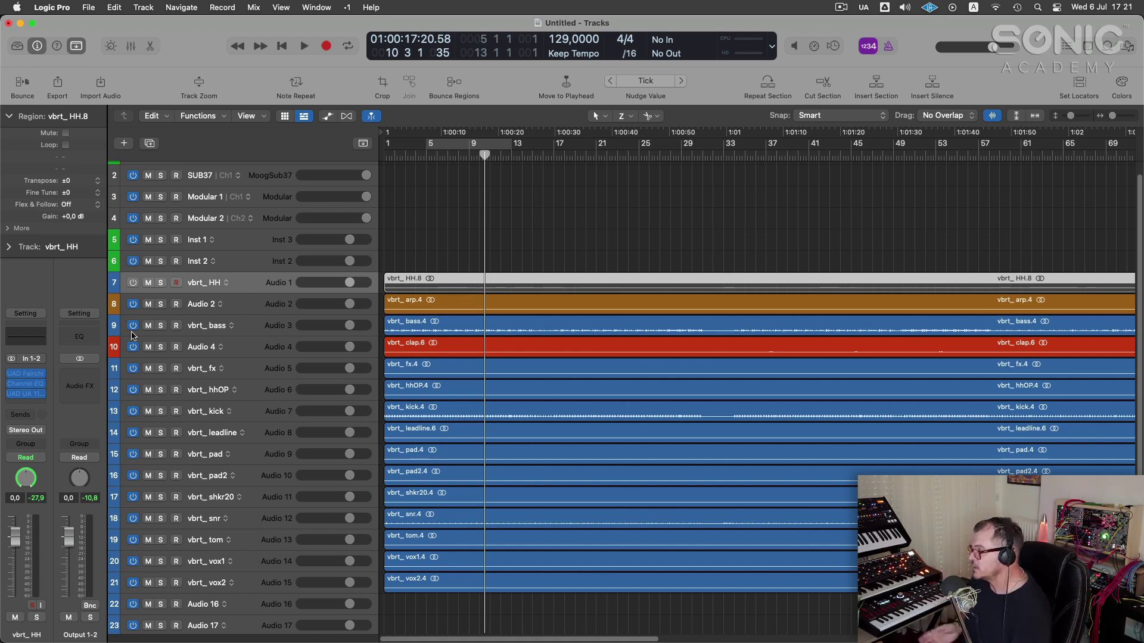
Toggle vbrt_HH's power button on and then off again, leaving the track disabled
left_click(132, 283)
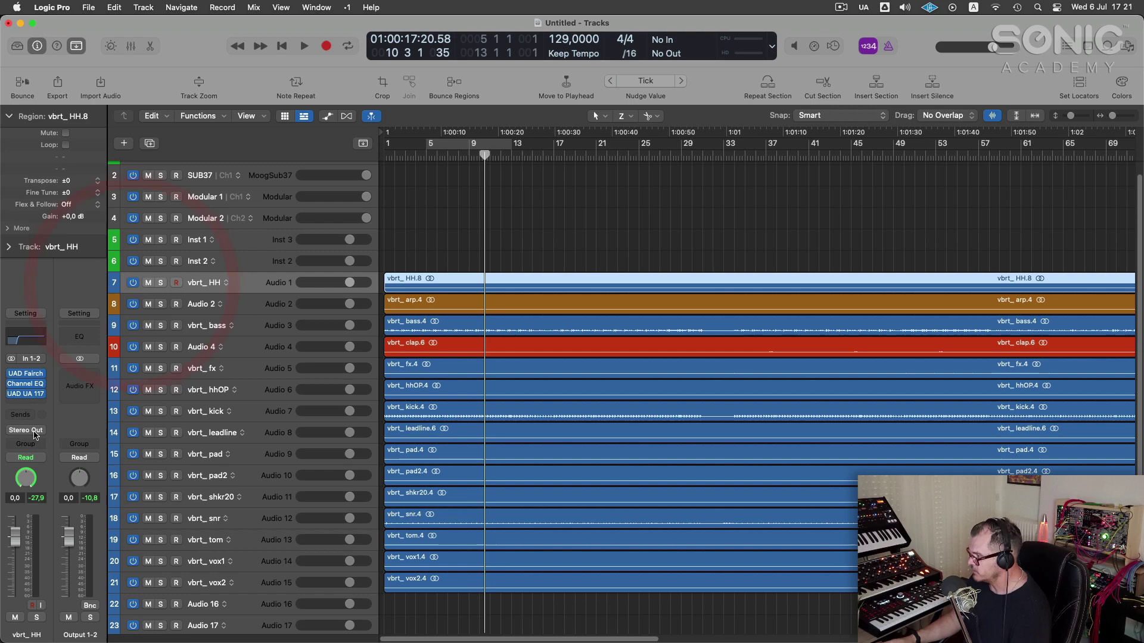
left_click(133, 283)
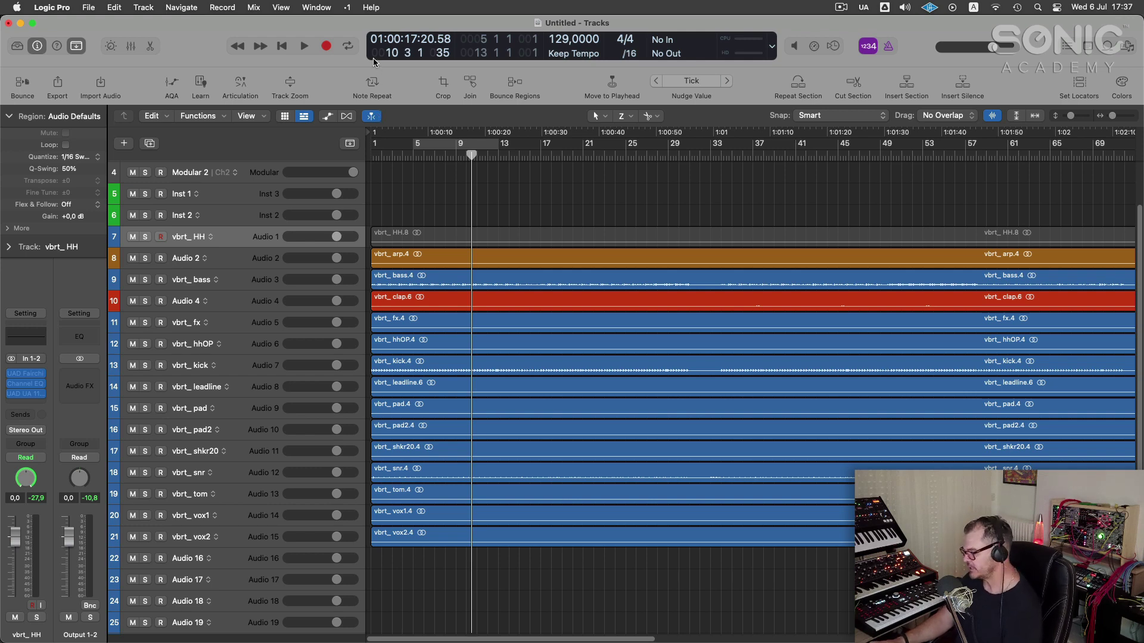
Recall screen set 2 (full mixer), the large-lanes set, then screen set 5 (compact tracks)
key("2")
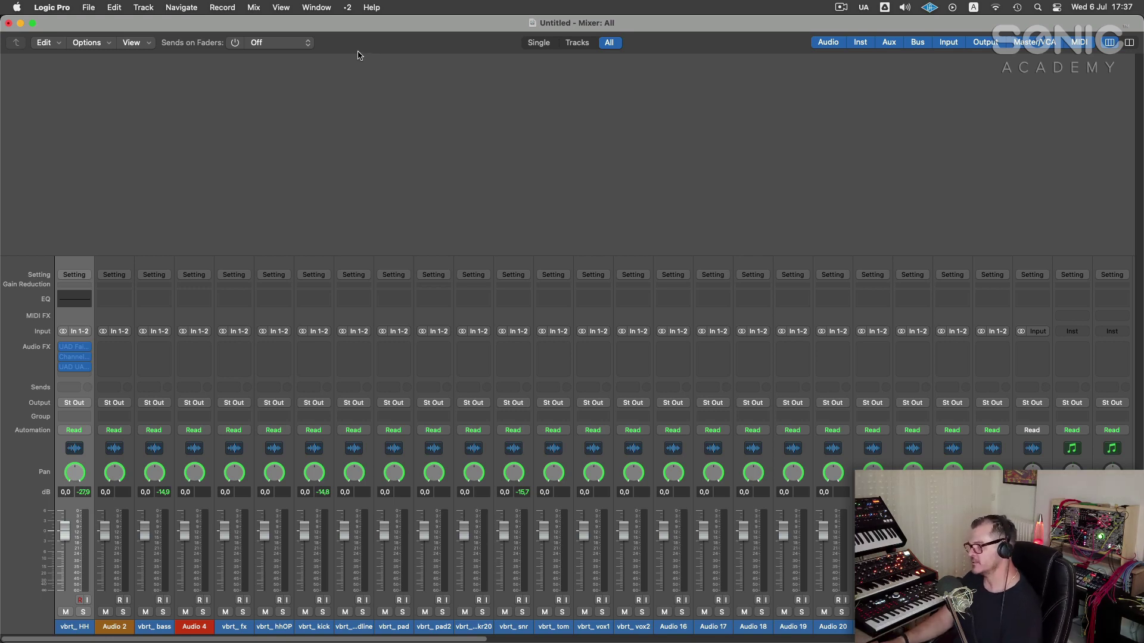
key("super+w")
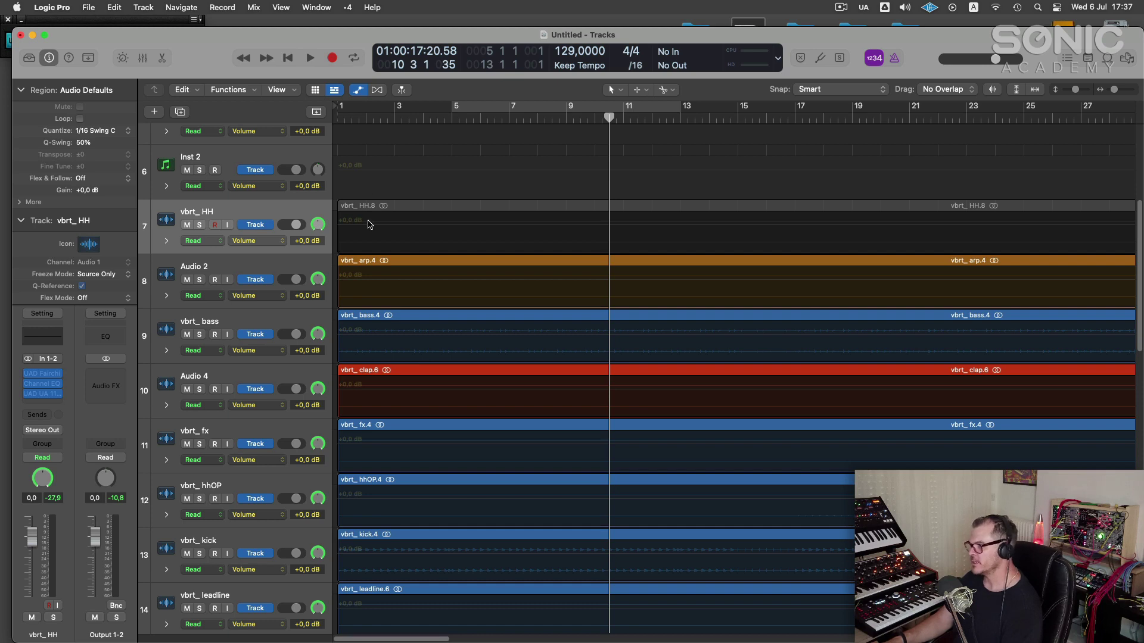
key("5")
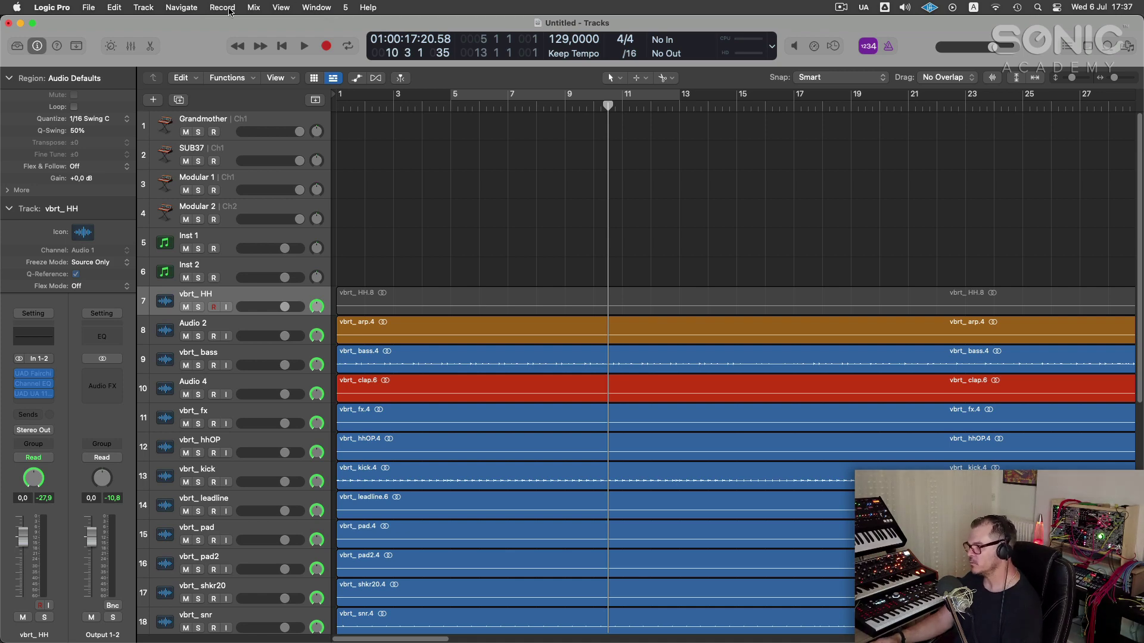
Open the vbrt_HH Piano Roll, close the Tracks window, and stretch the Piano Roll full-screen
left_click(307, 8)
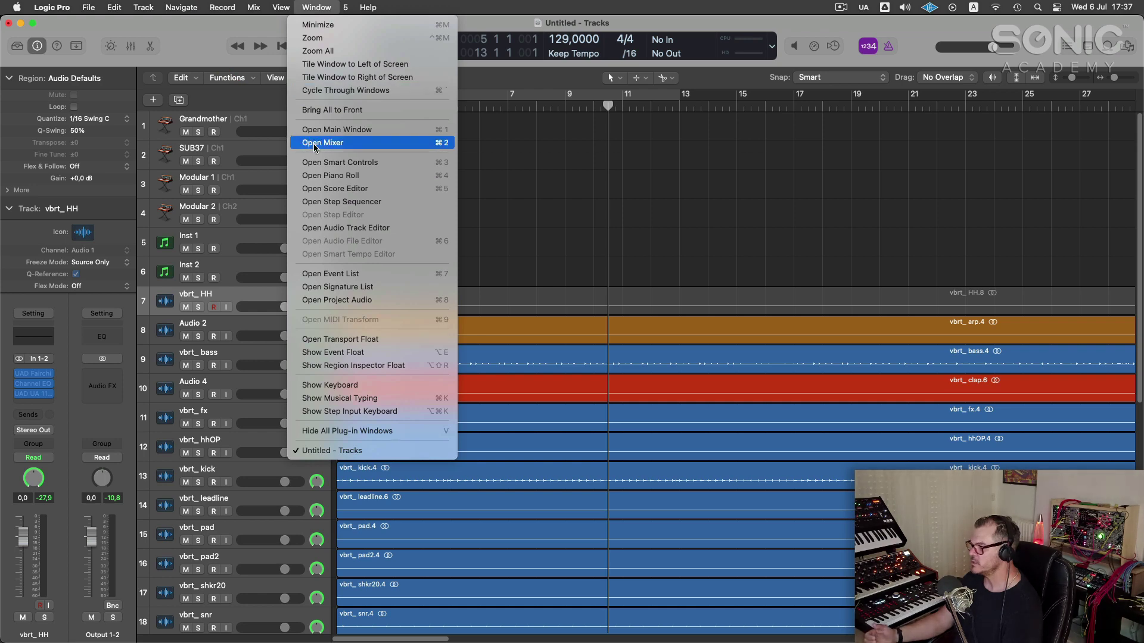
left_click(317, 177)
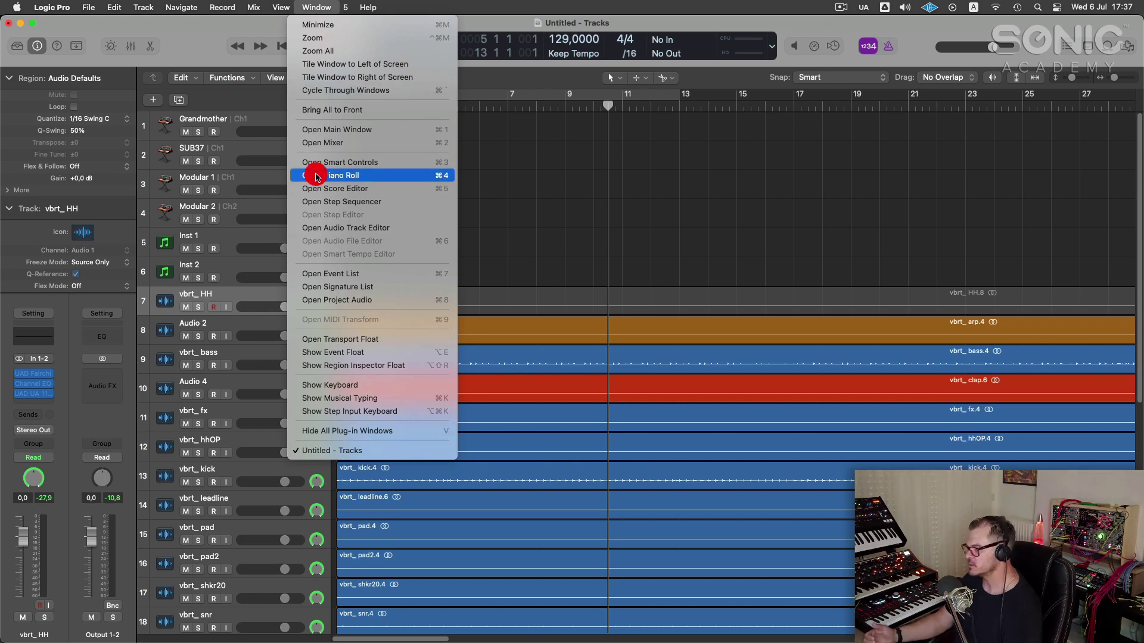
left_click(813, 33)
left_click(9, 24)
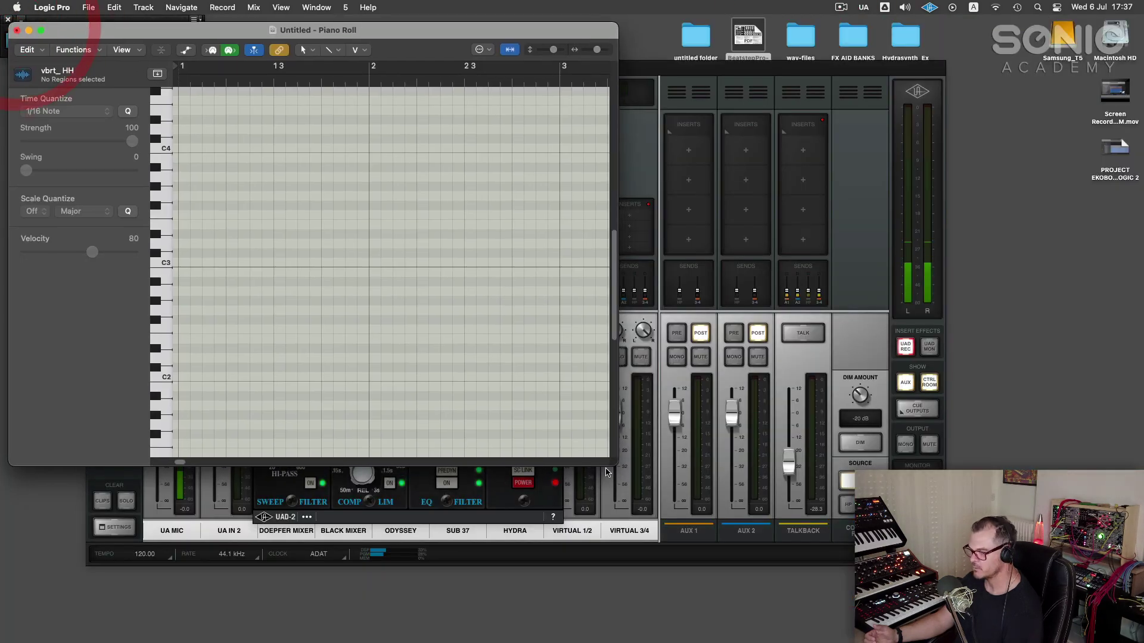
left_click_drag(613, 463, 1138, 642)
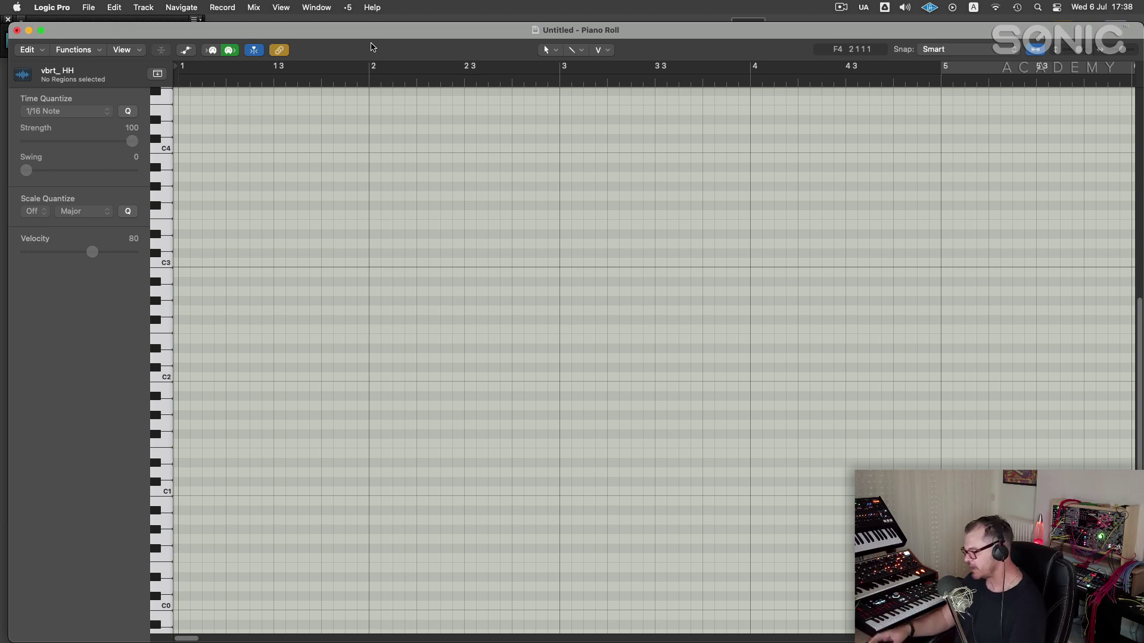
Cycle through screen sets 1, 2, 3, 4 and 5, ending back on screen set 1
key("1")
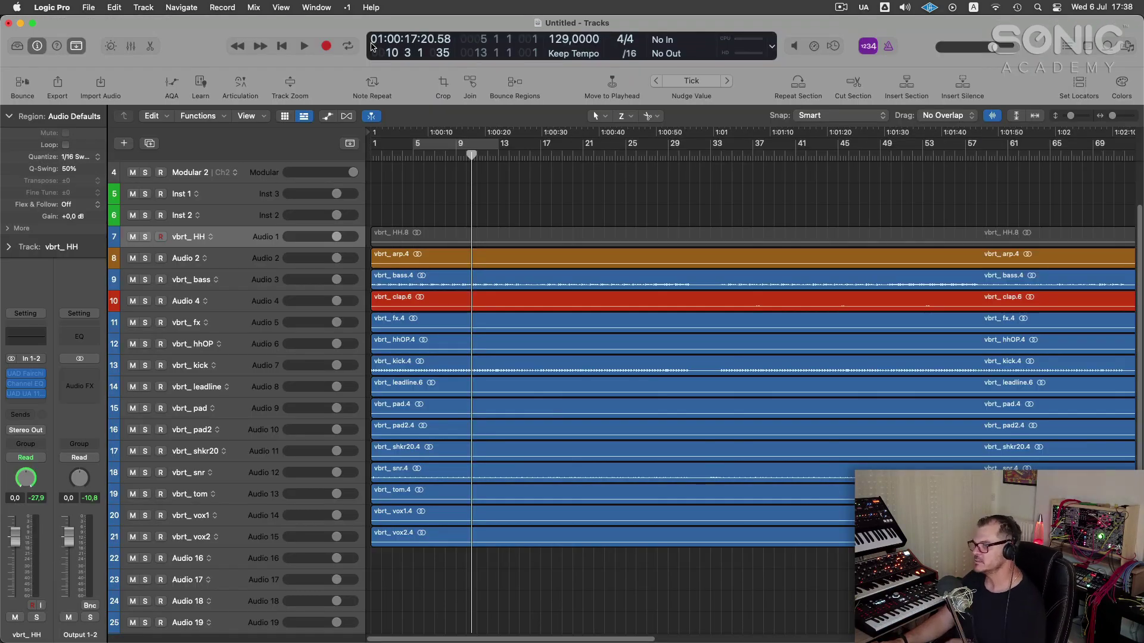
key("2")
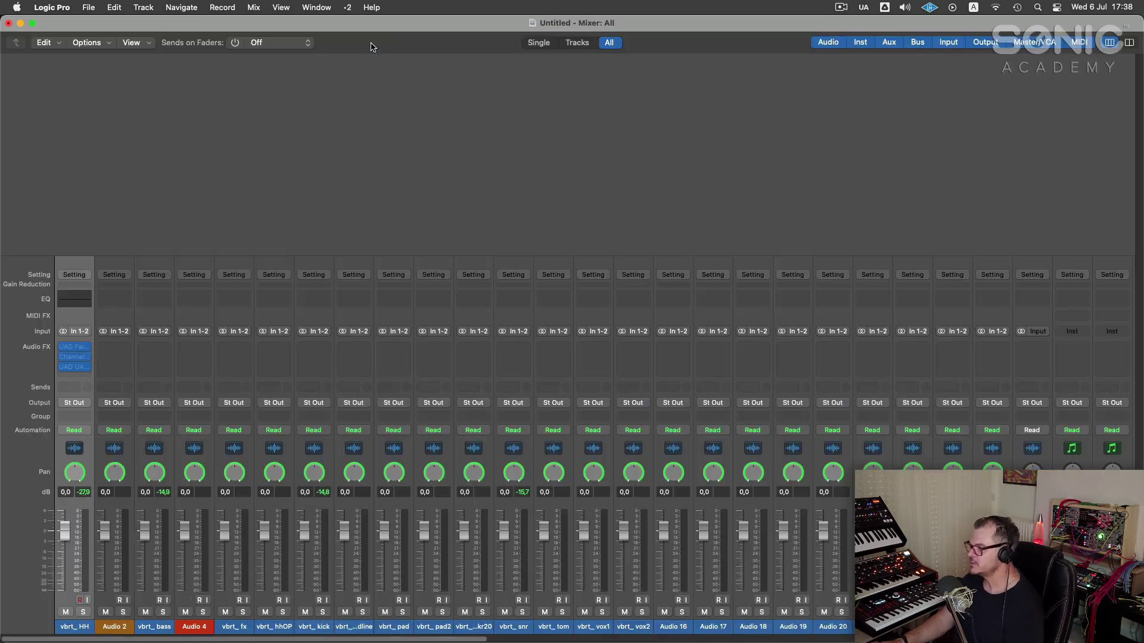
key("3")
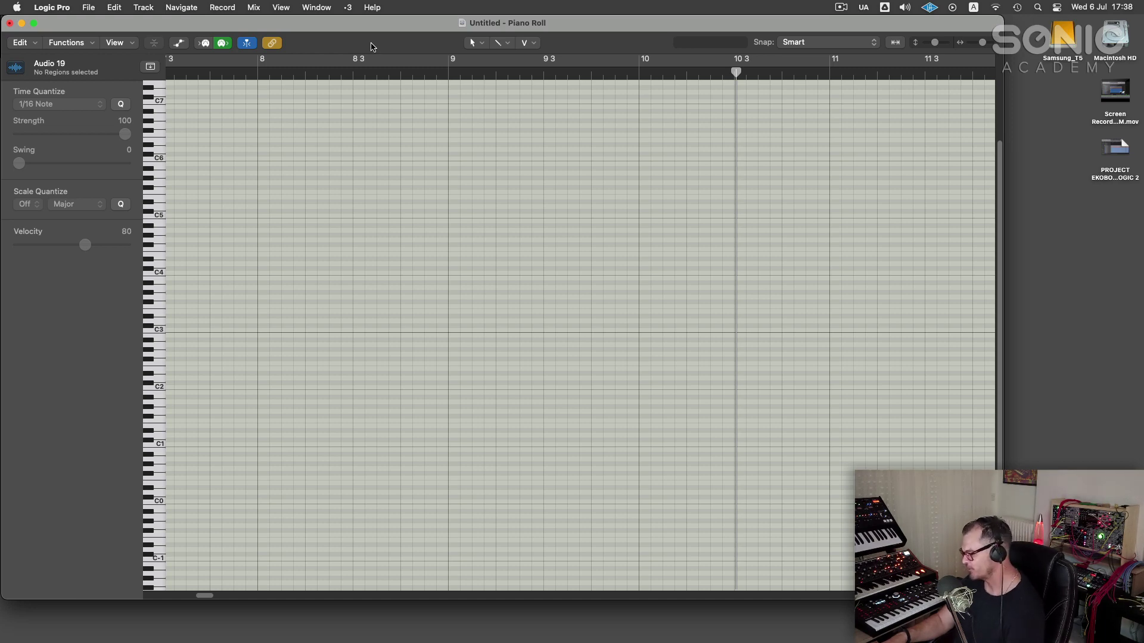
key("4")
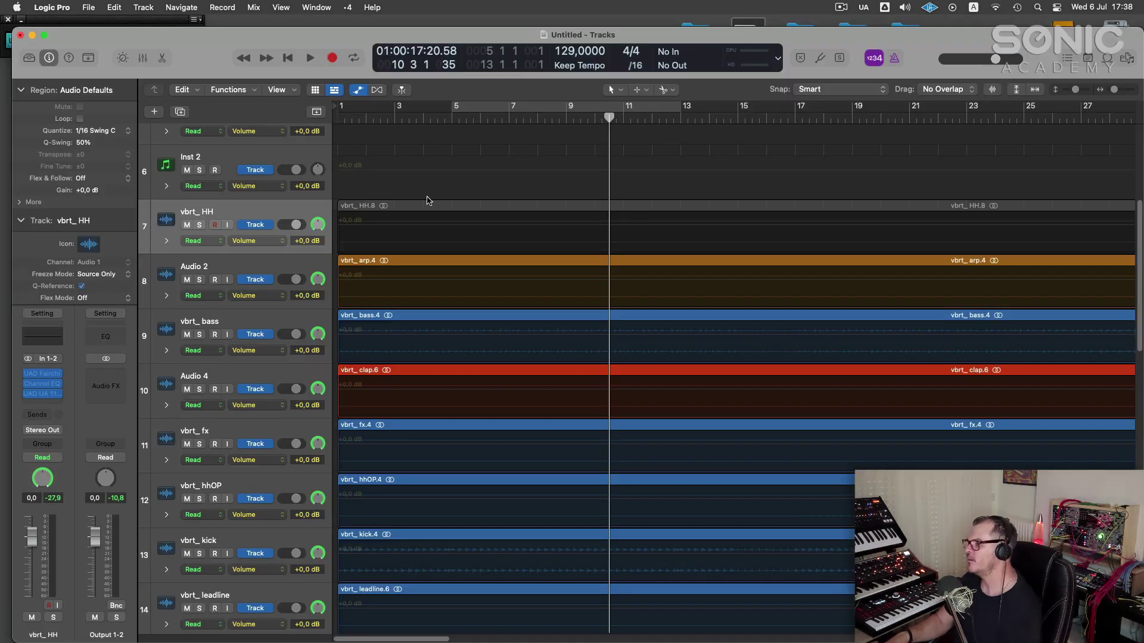
scroll(462, 327, "down", 2)
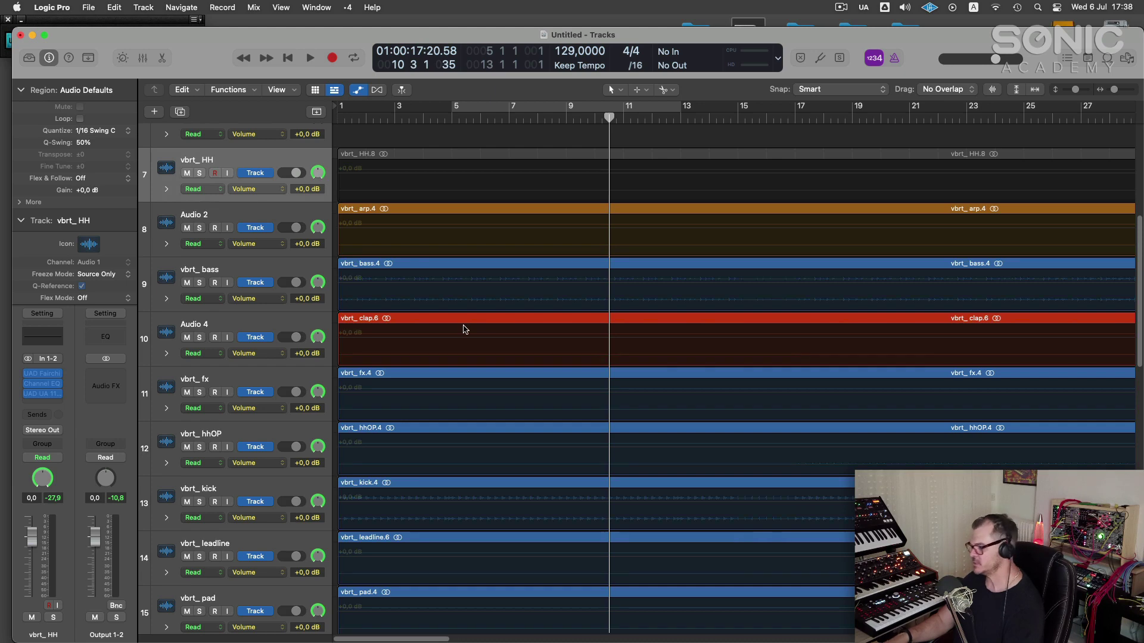
key("5")
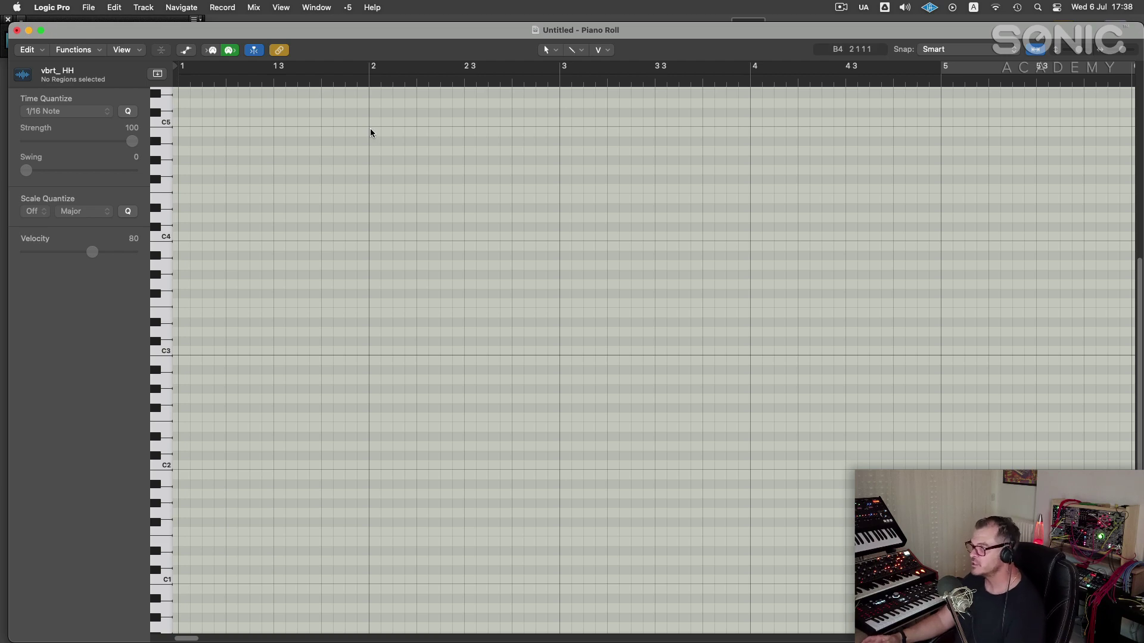
key("1")
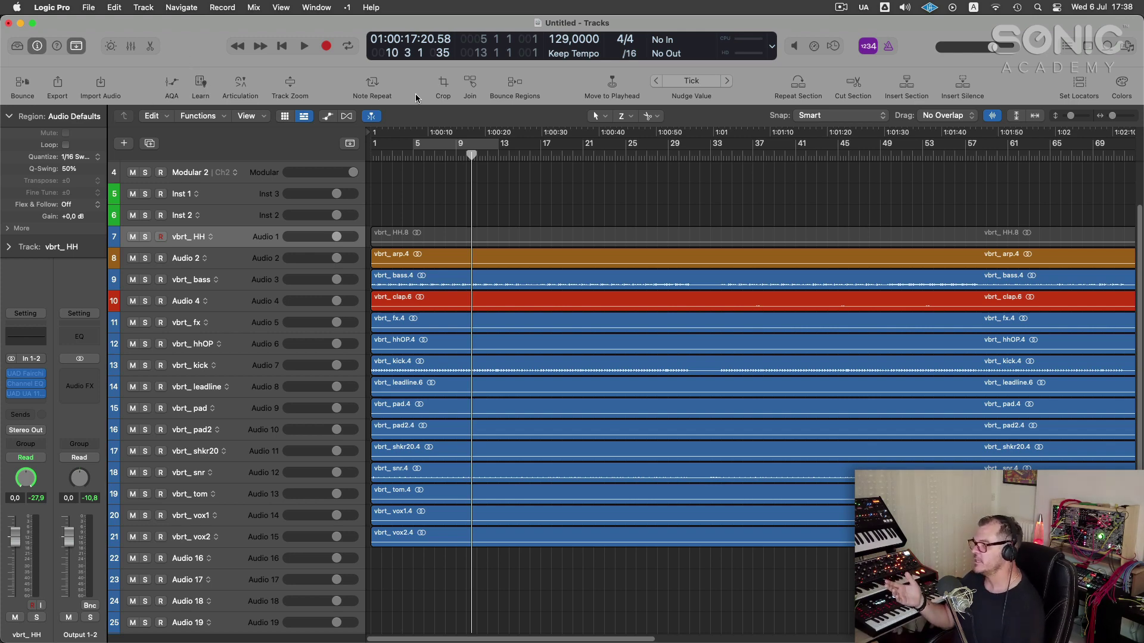
Uncheck Automation Quick Access, Learn and Articulation in the toolbar customization options
right_click(327, 79)
left_click(351, 83)
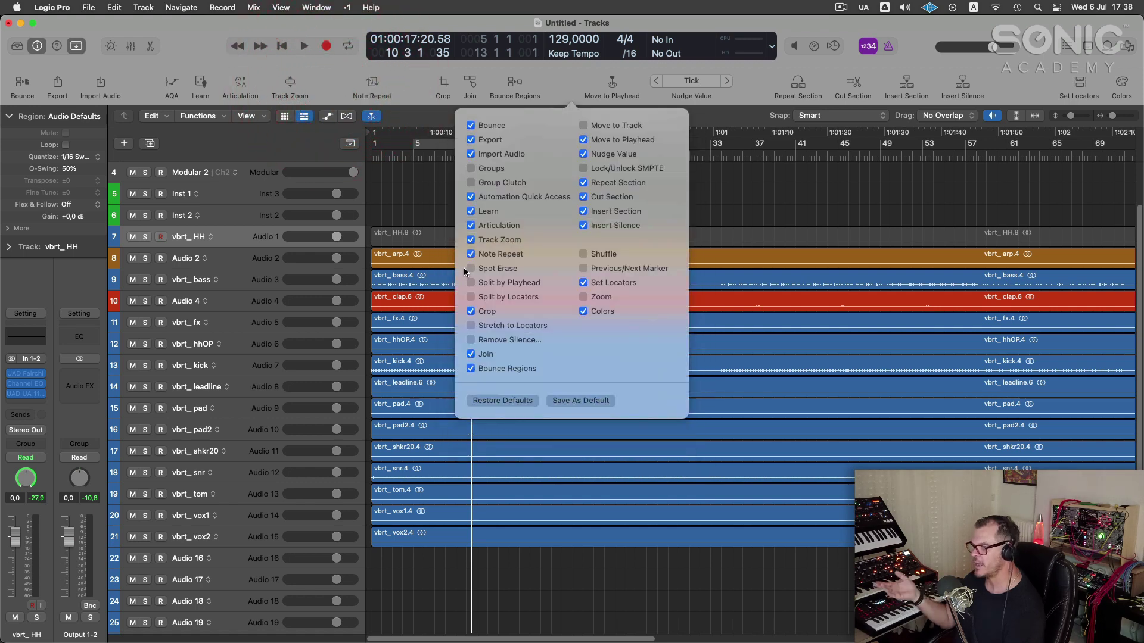
left_click(492, 211)
left_click(494, 197)
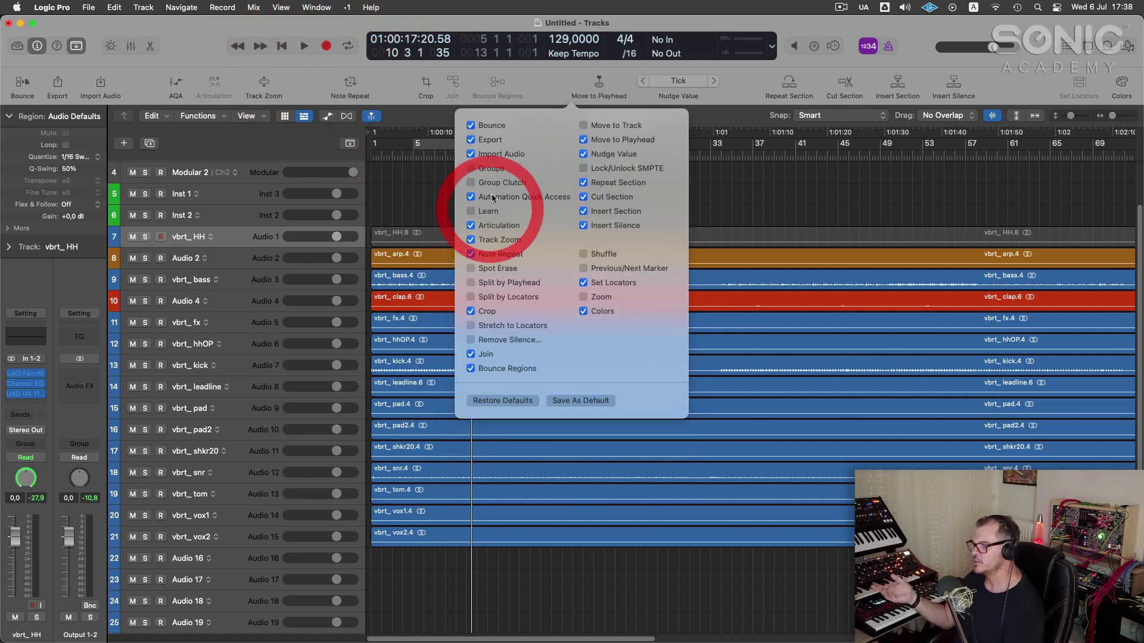
left_click(493, 227)
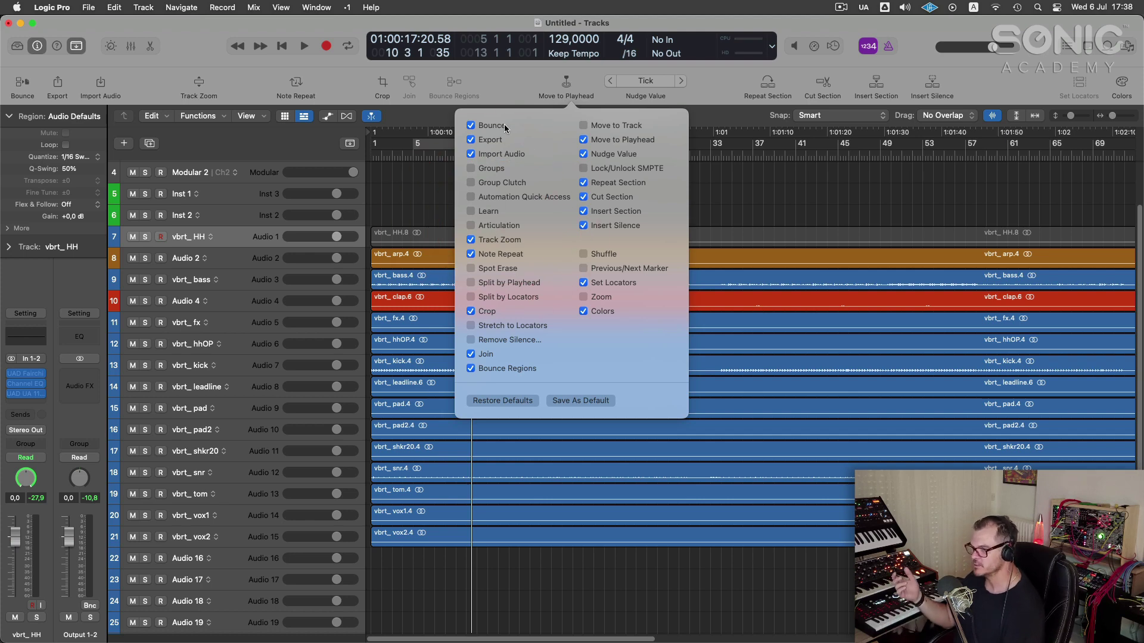
left_click(506, 78)
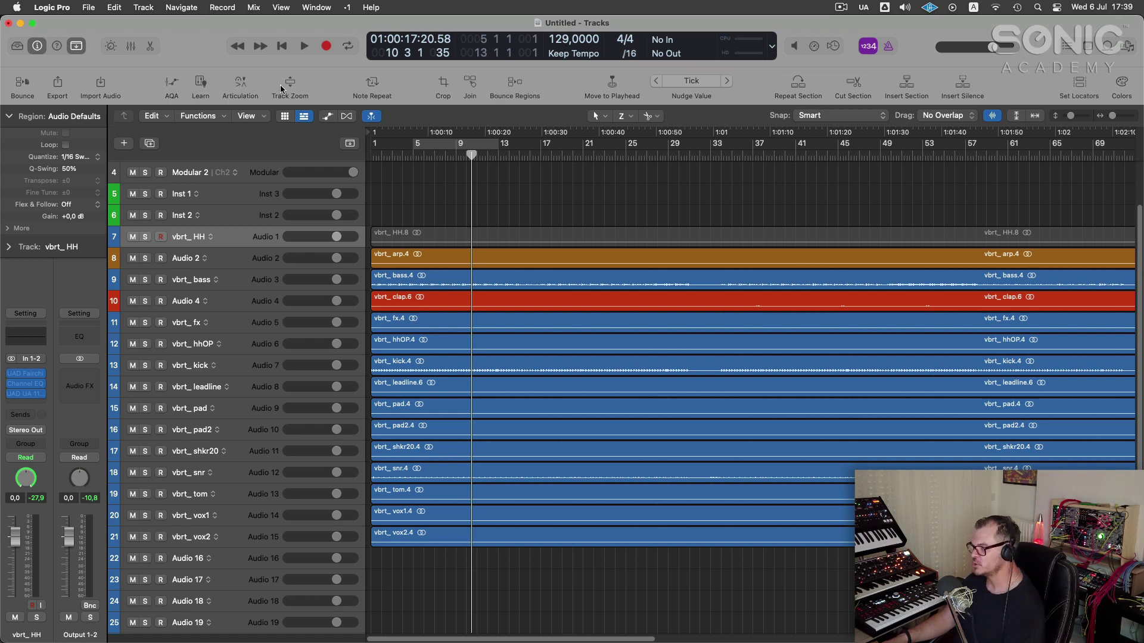
Revisit toolbar customization and clear Automation Quick Access, Learn and Articulation once more
right_click(328, 81)
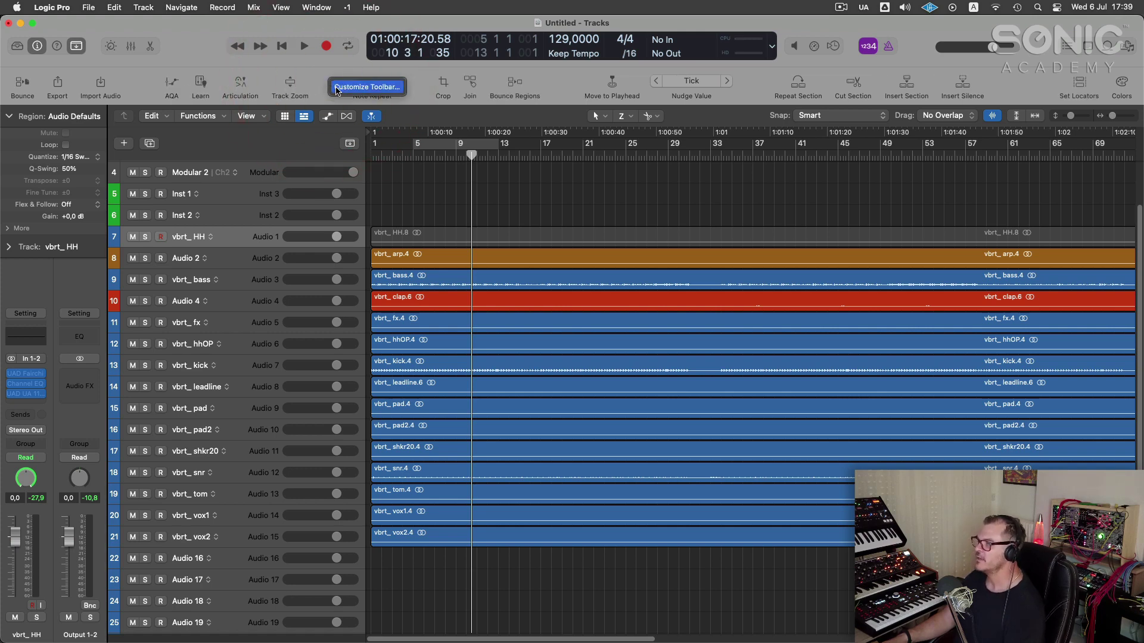
left_click(337, 88)
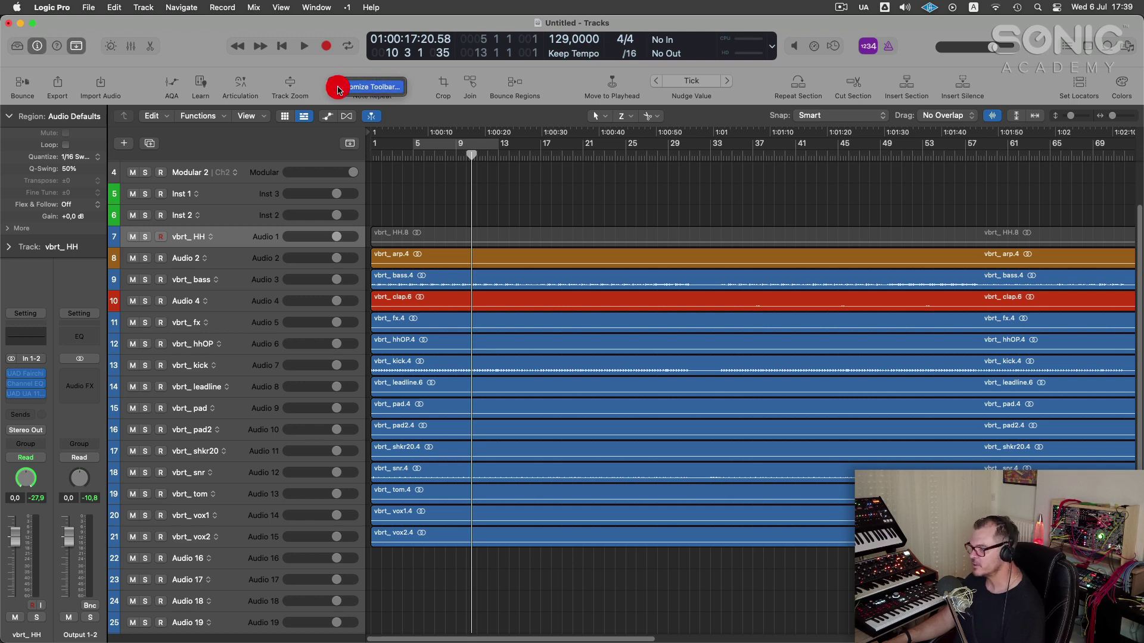
left_click(483, 197)
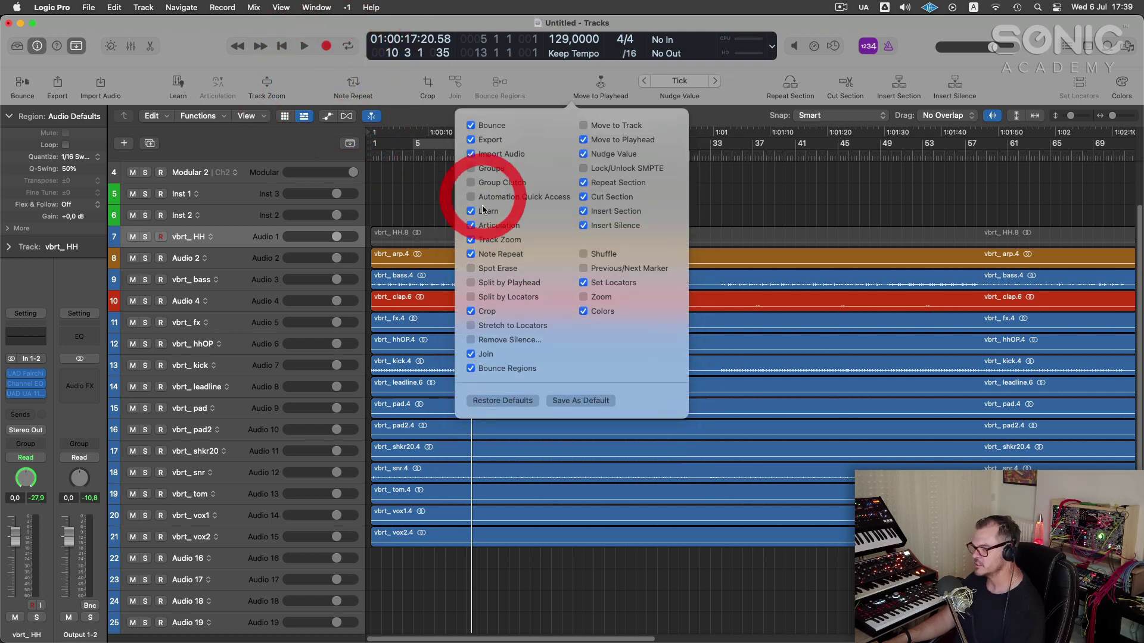
left_click(483, 211)
left_click(484, 223)
left_click(349, 84)
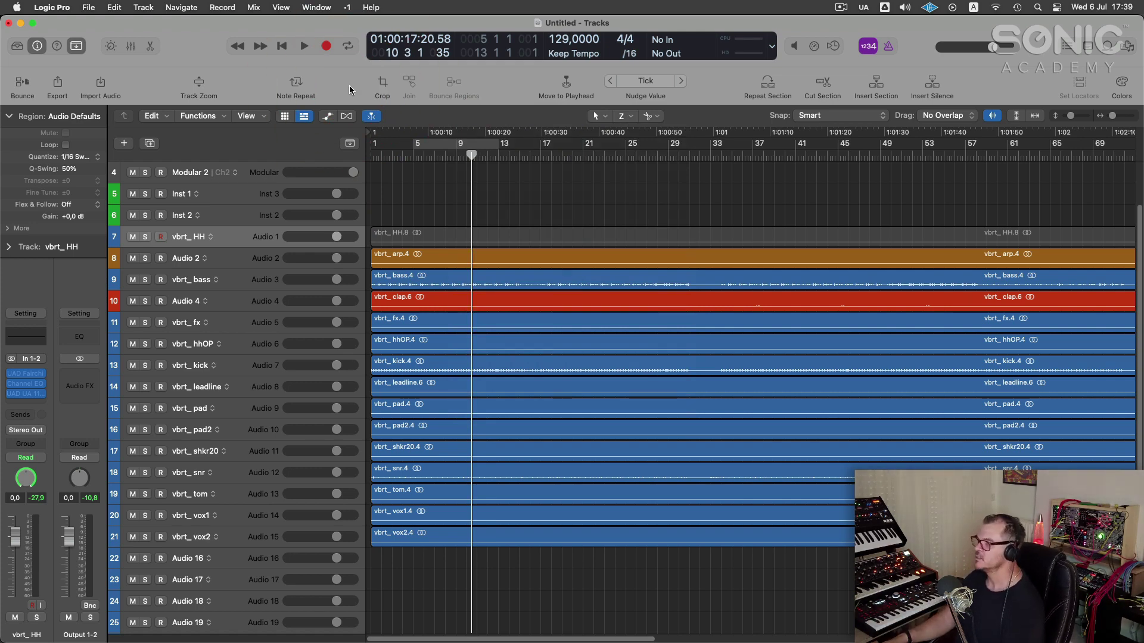
key("2")
key("1")
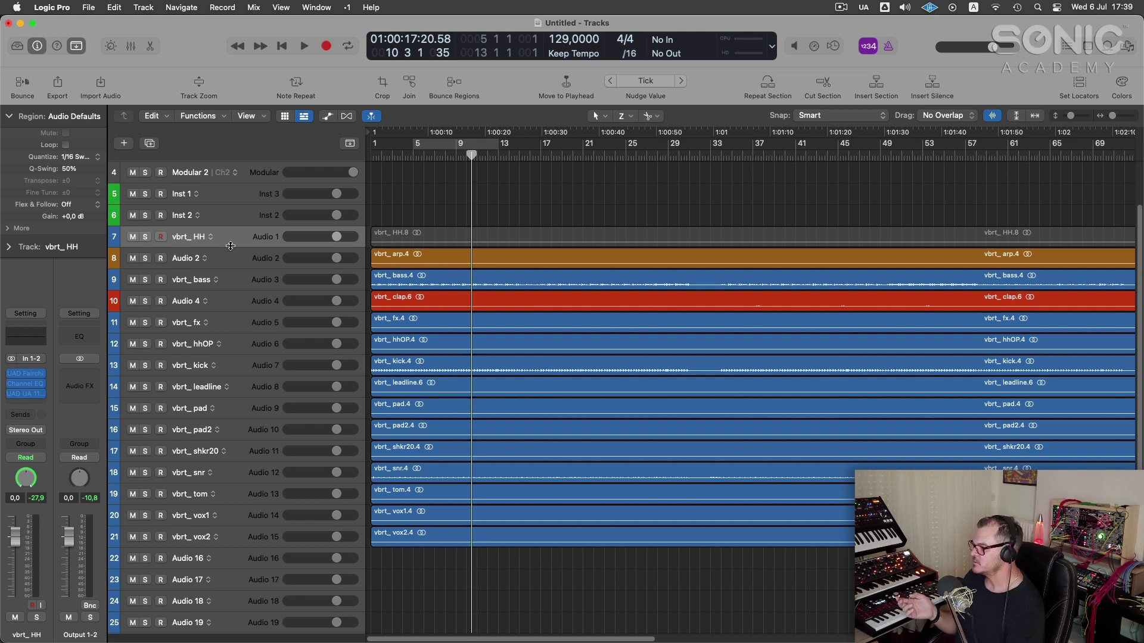
left_click_drag(230, 246, 236, 296)
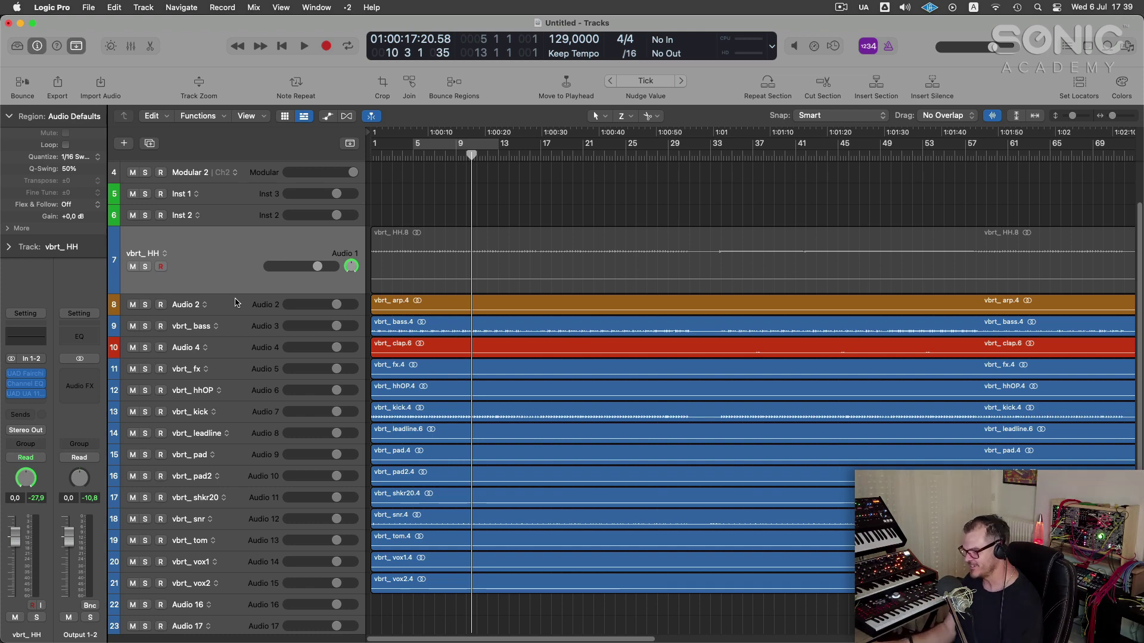
key("super+2")
key("super+2")
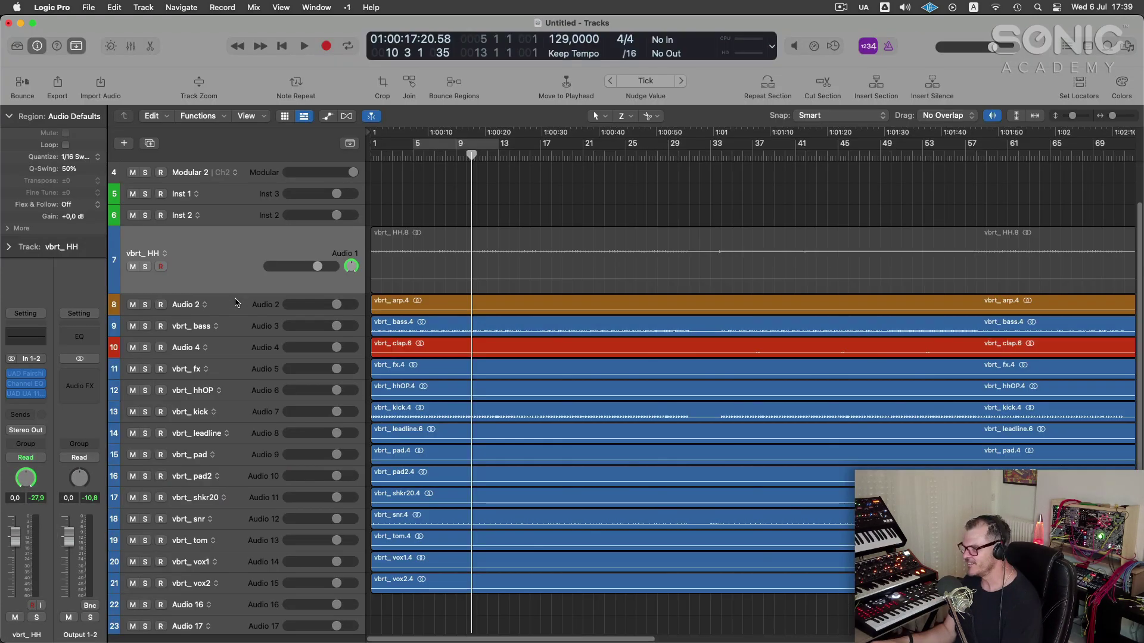
left_click_drag(233, 293, 235, 245)
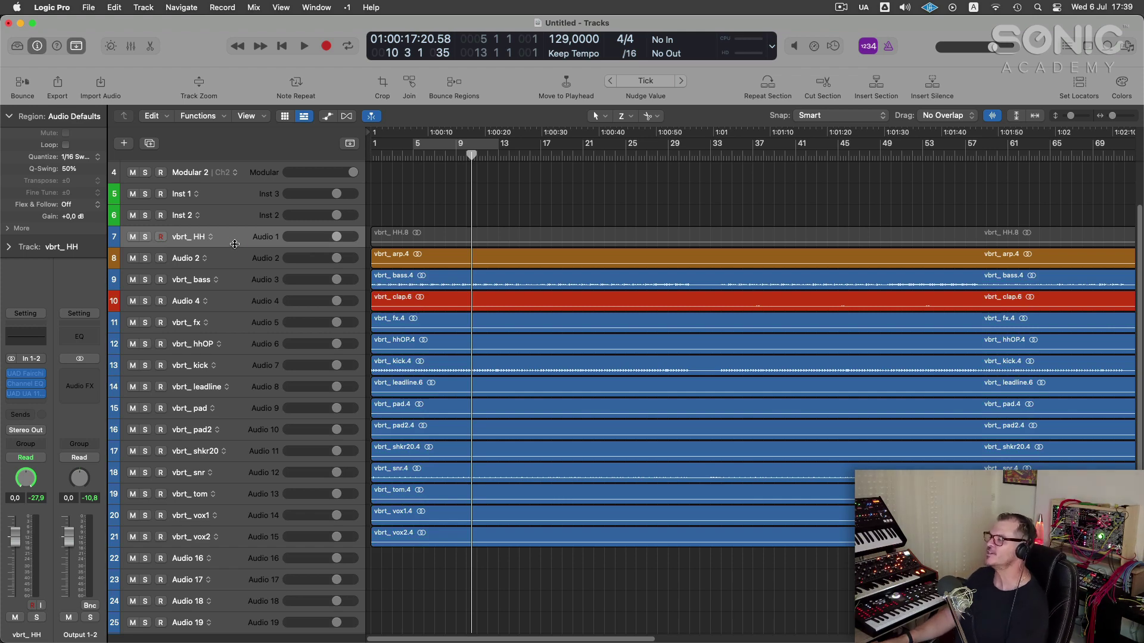